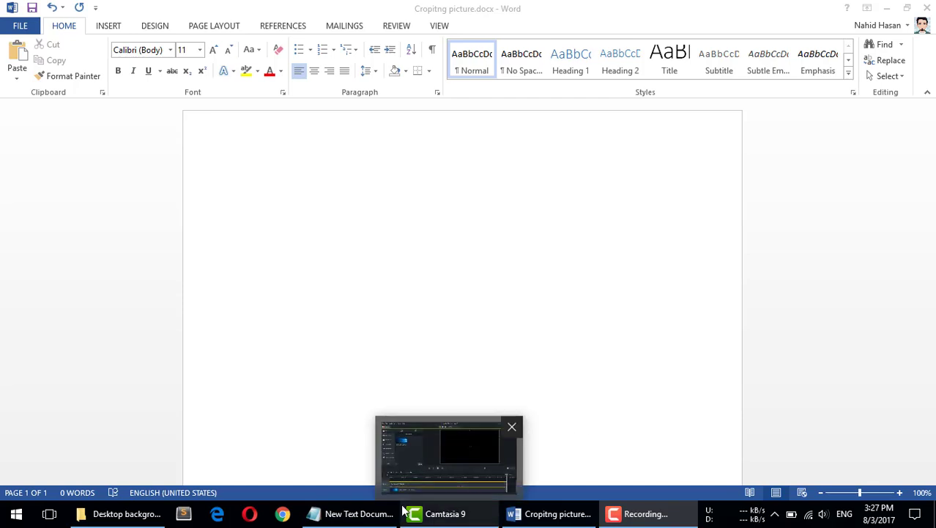
Glance at the outline notes, then confirm pink-roses-2533389.jpg is 5.03 MB in its Properties
left_click(340, 521)
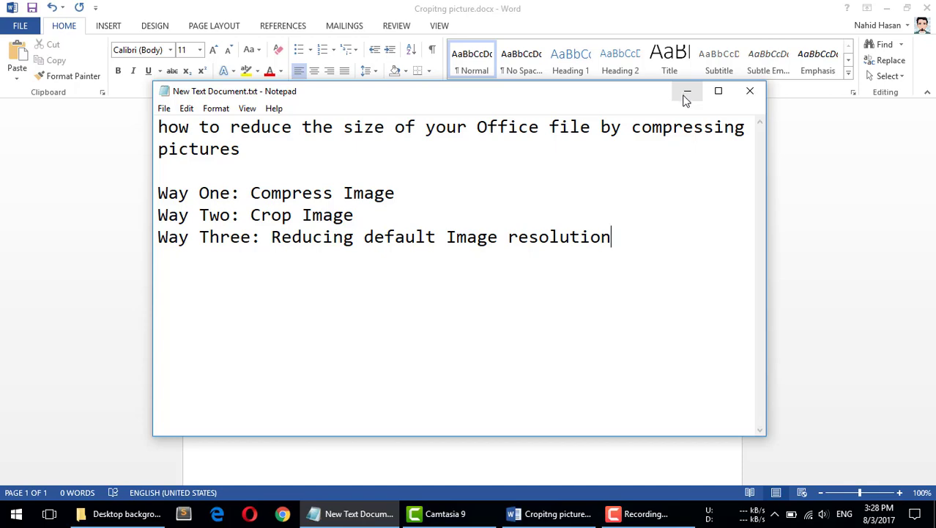
left_click(687, 93)
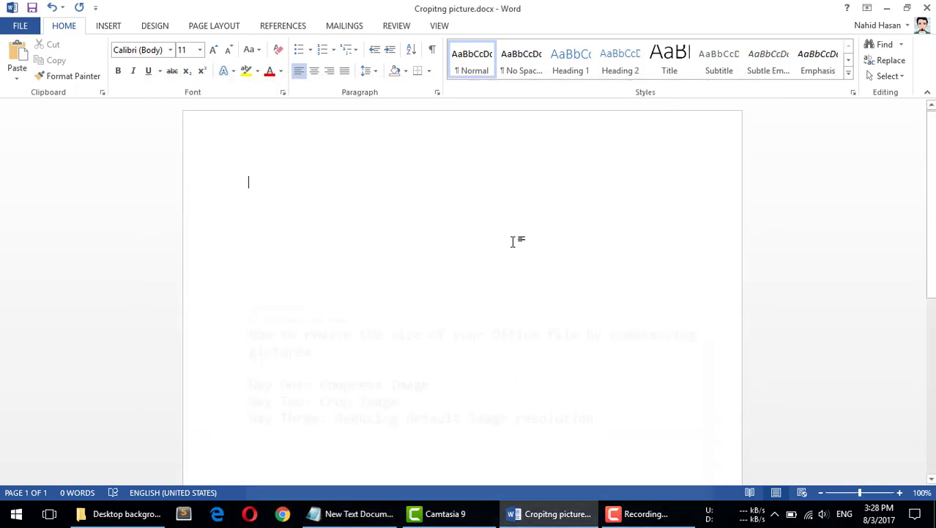
left_click(123, 513)
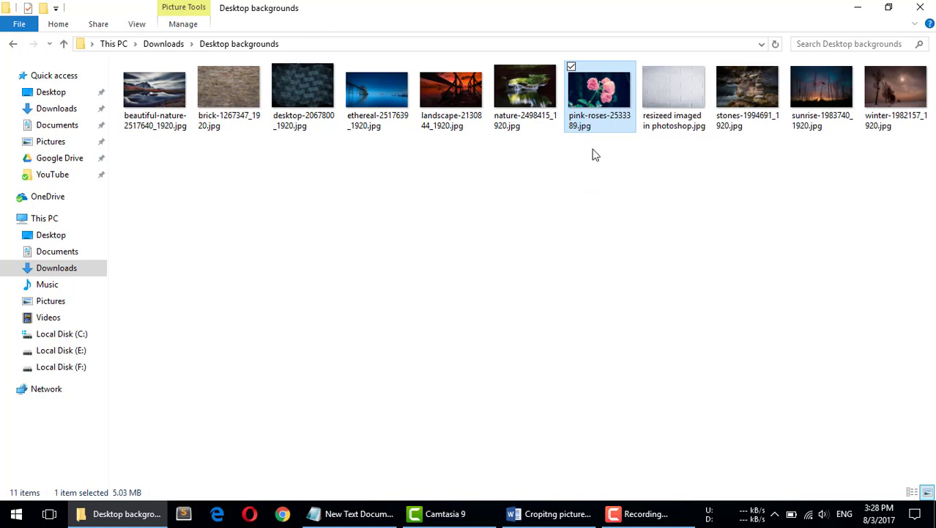
right_click(583, 118)
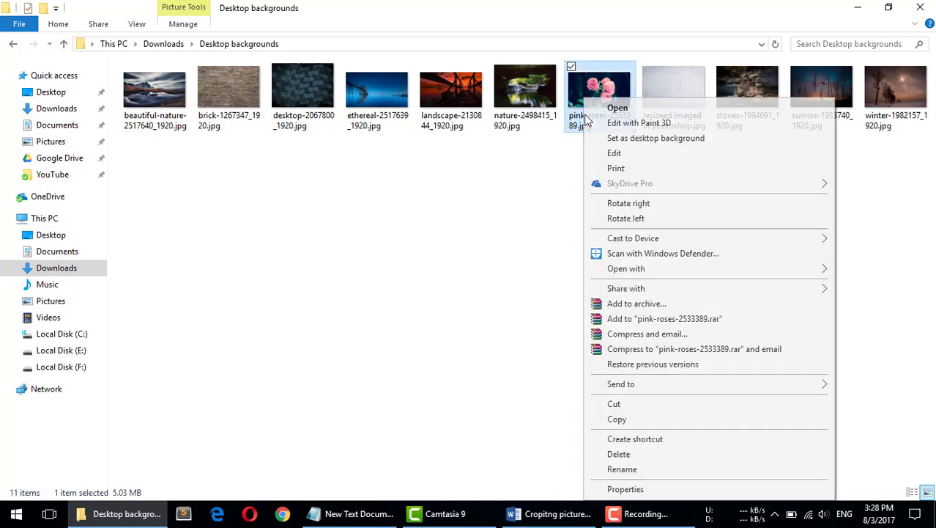
left_click(624, 489)
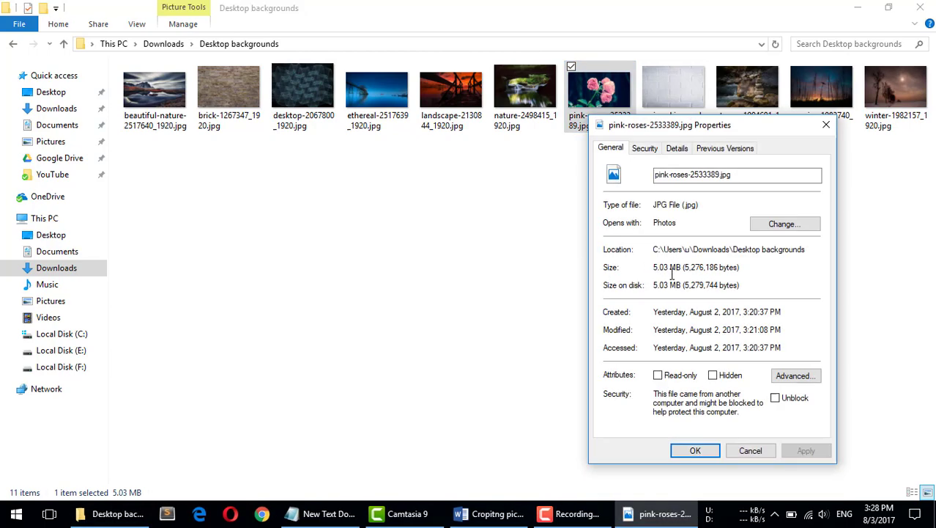
left_click(826, 125)
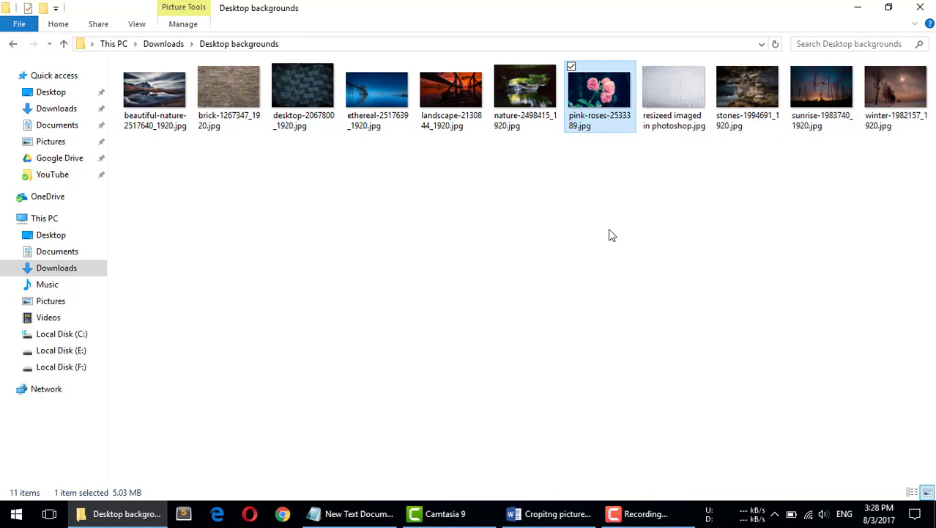
Copy pink-roses-2533389.jpg and return to the blank Word document
right_click(590, 110)
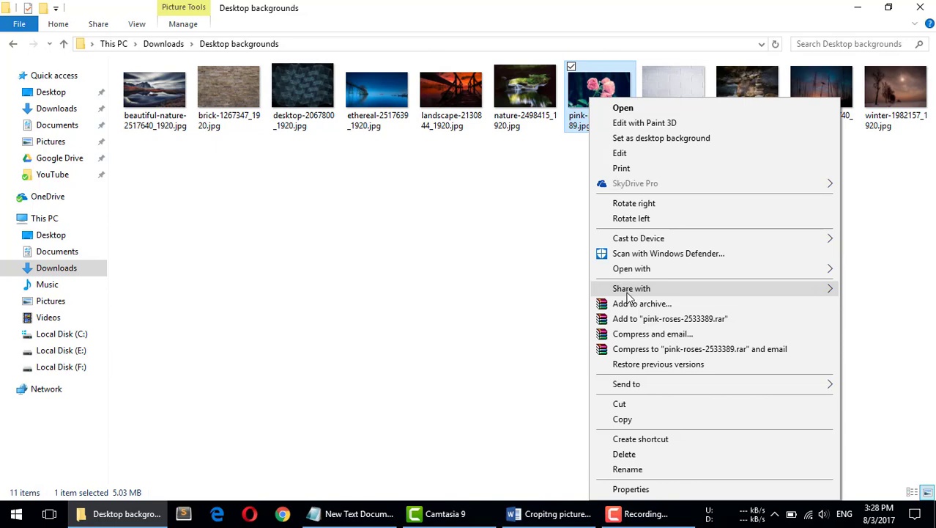
left_click(624, 419)
left_click(551, 514)
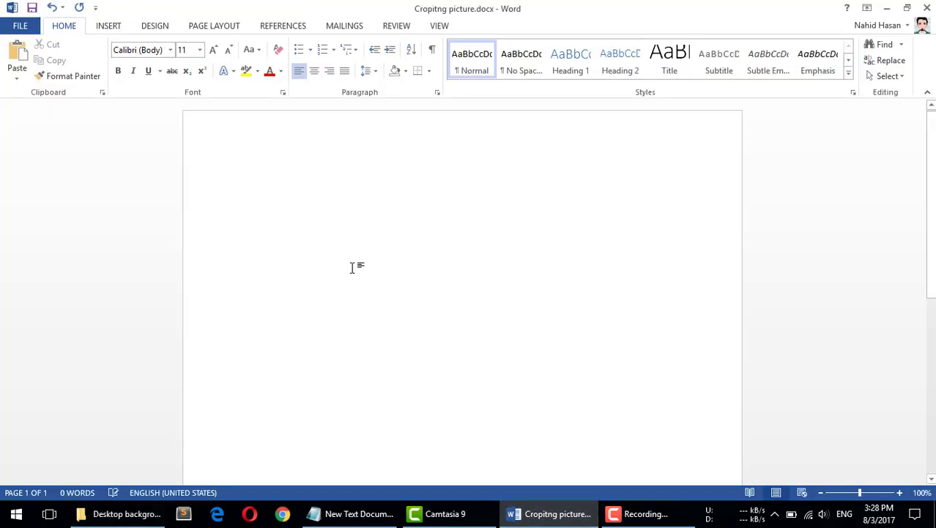
Paste the pink-roses photo into Cropitng picture.docx, save it, and select the picture
key("ctrl+v")
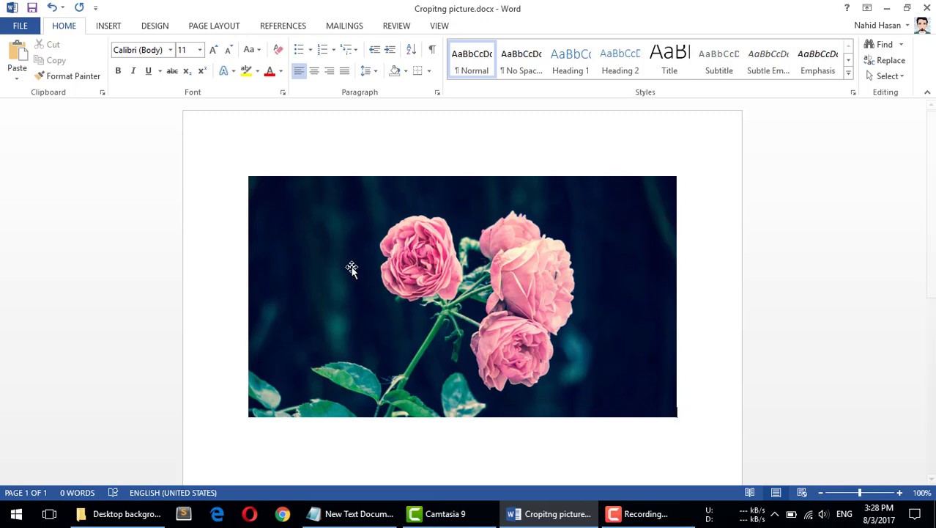
scroll(520, 290, "down", 2)
scroll(521, 289, "up", 1)
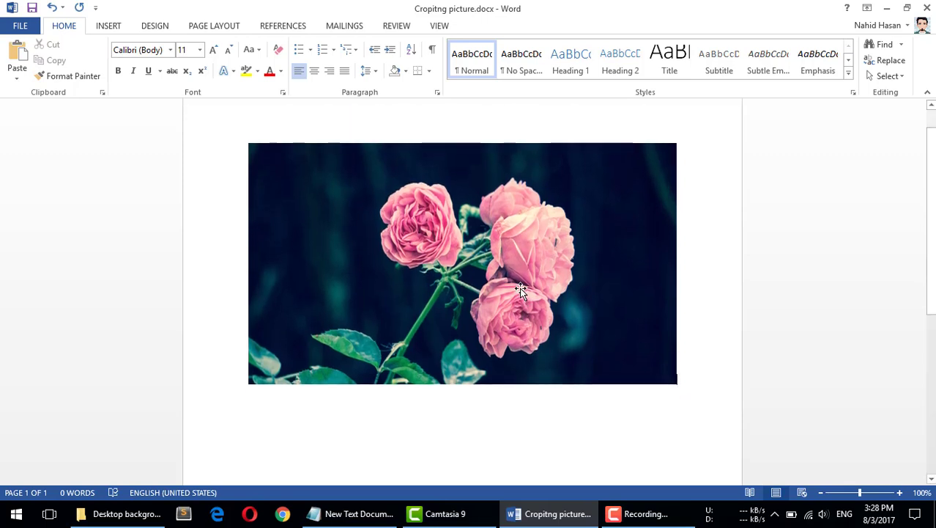
scroll(521, 290, "up", 1)
left_click(32, 8)
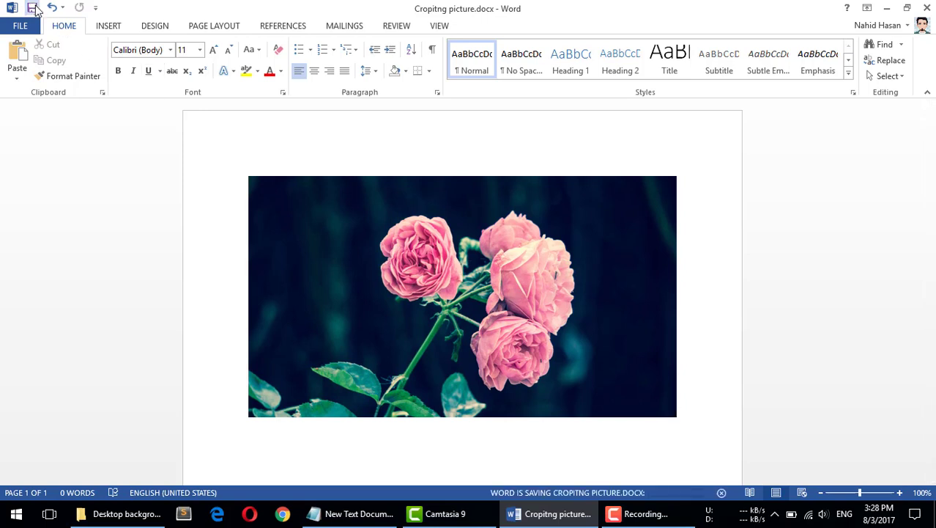
left_click(445, 249)
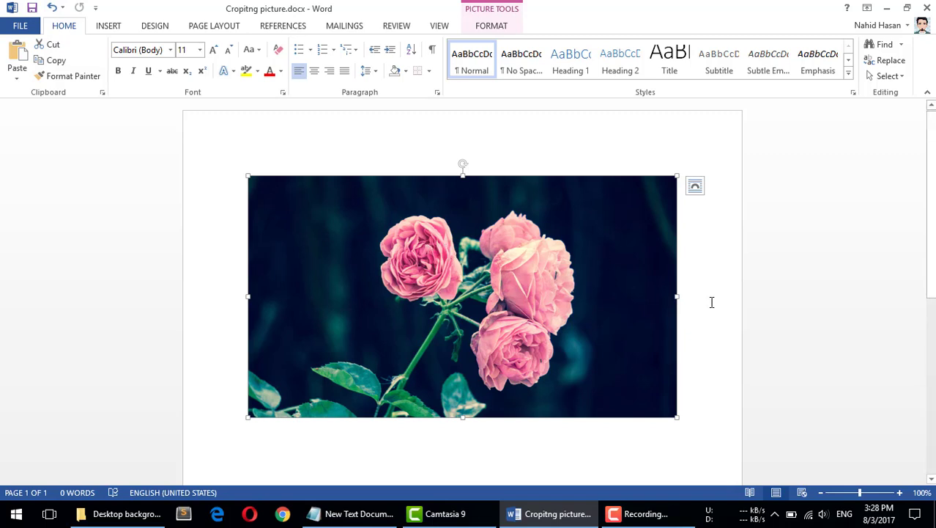
Check the pink-roses photo's Details tab showing 6000 x 3375 pixels at 300 dpi, then close it
left_click(152, 517)
right_click(596, 127)
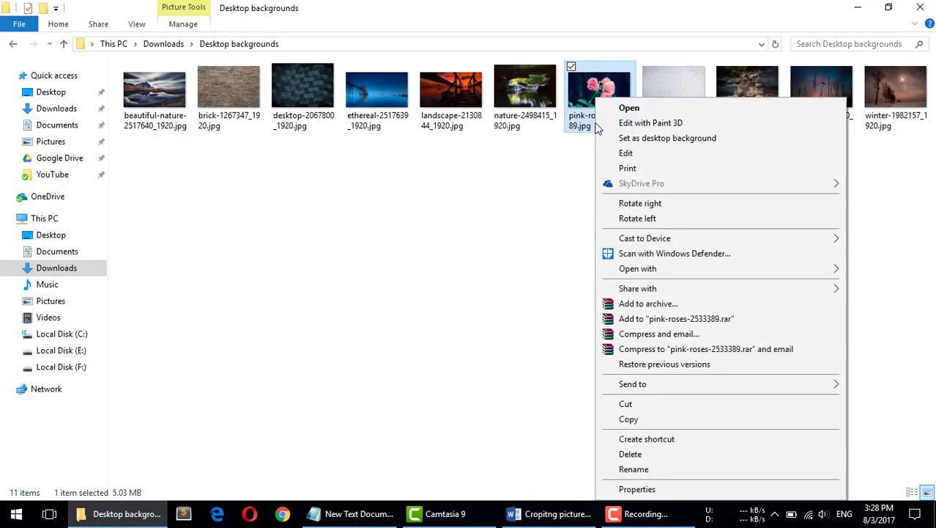
left_click(636, 489)
left_click(688, 157)
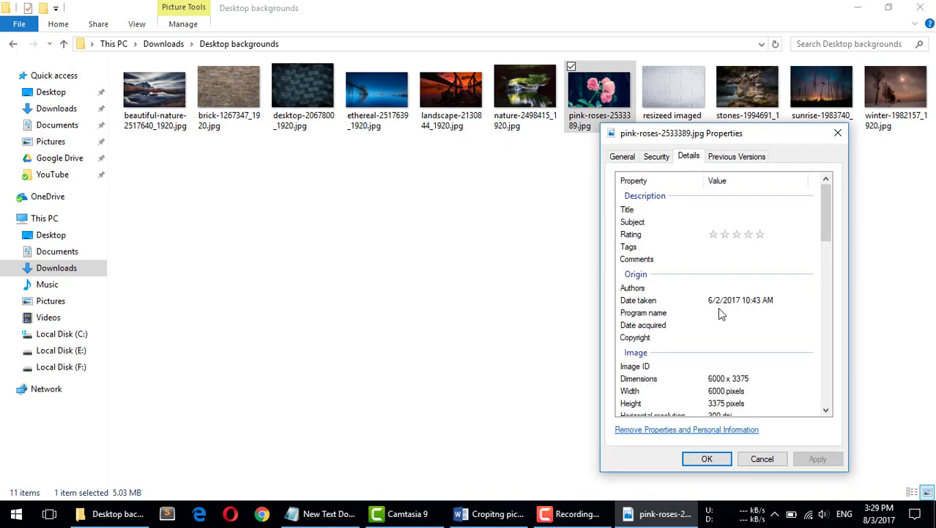
scroll(739, 344, "down", 2)
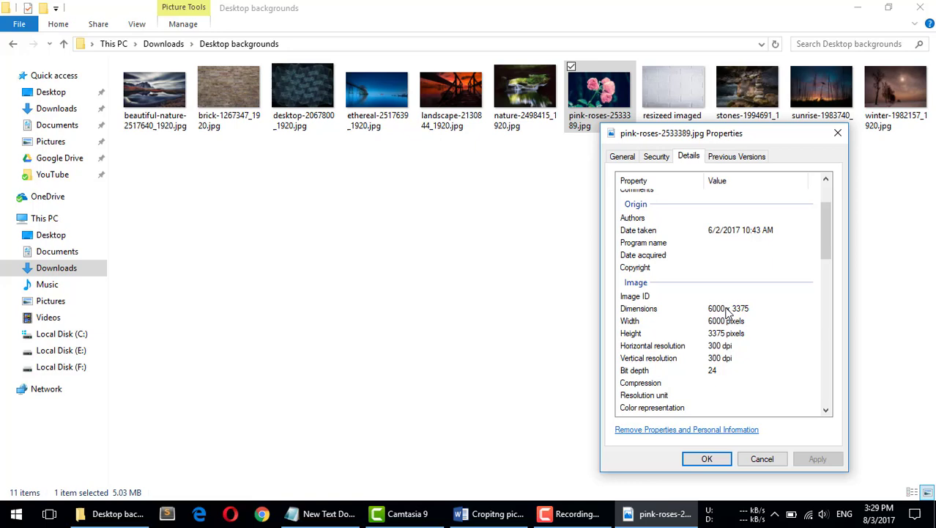
left_click(707, 459)
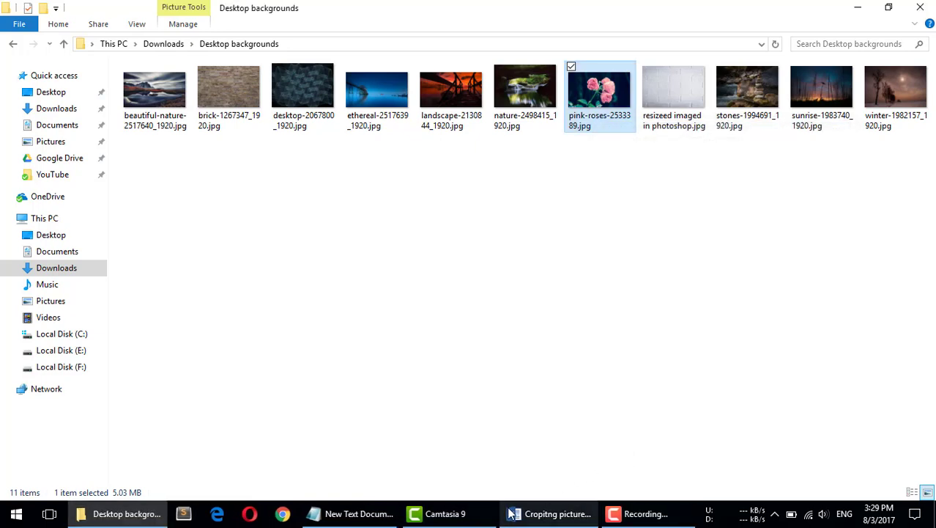
Return to Cropitng picture.docx in Word after a brief look at the Notepad outline
left_click(548, 511)
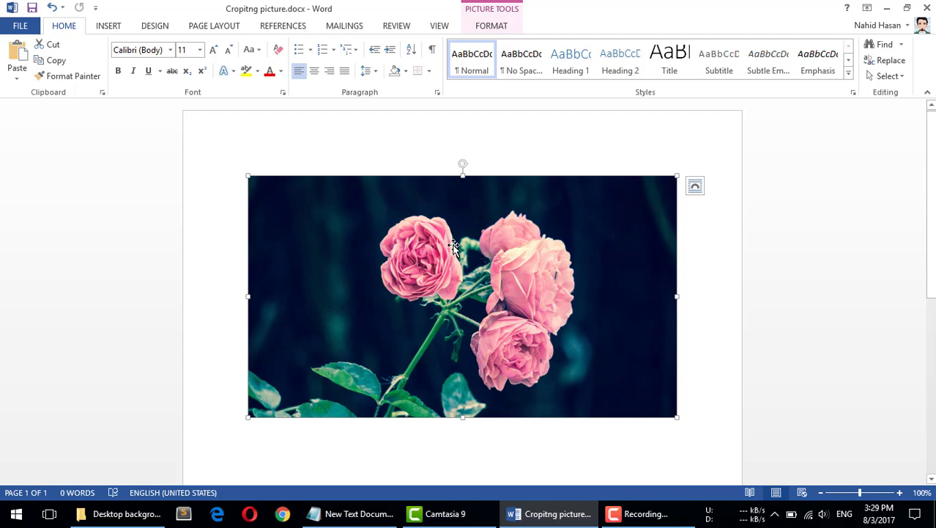
left_click(356, 513)
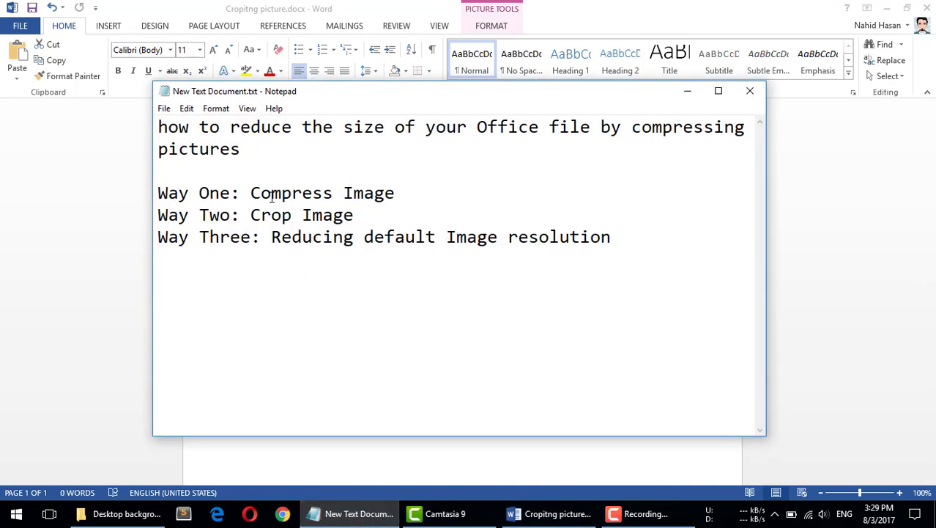
left_click(684, 91)
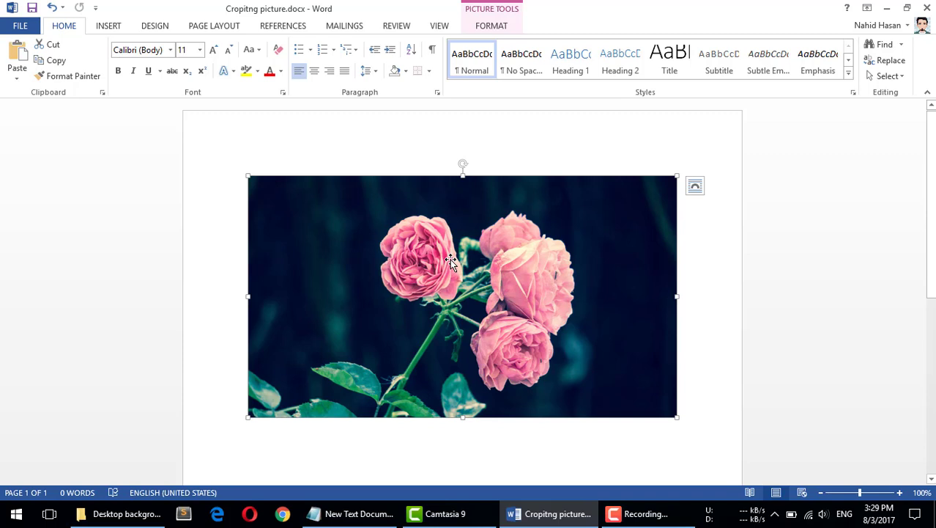
Compress the roses picture at Print (220 ppi), this picture only, deleting cropped areas
left_click(486, 27)
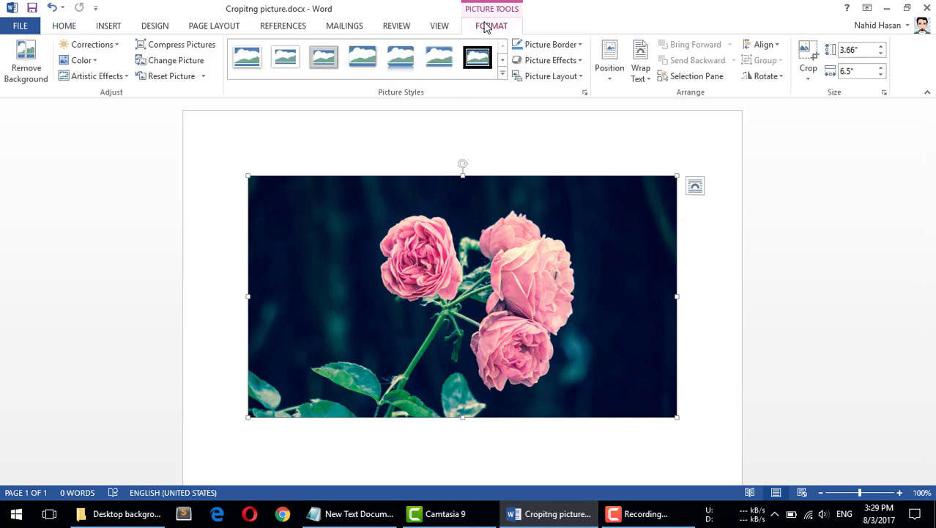
left_click(174, 45)
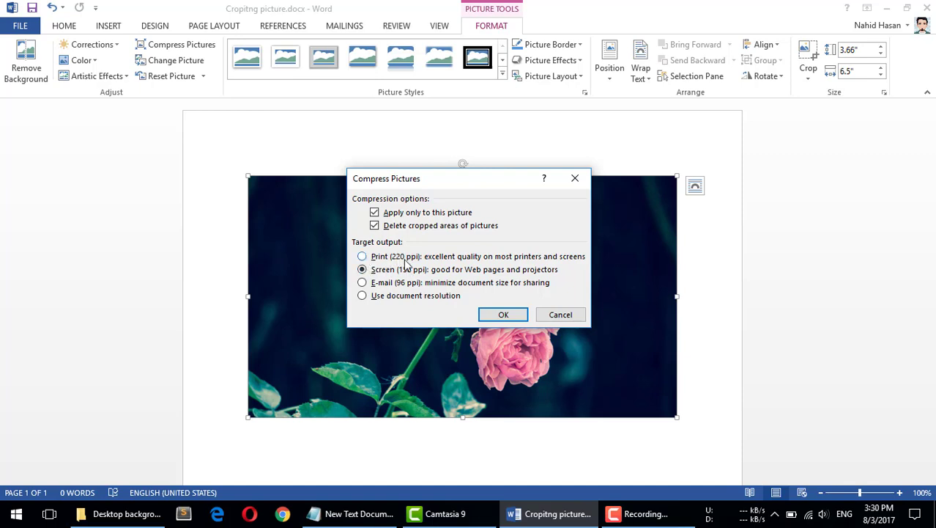
left_click(362, 256)
left_click(503, 314)
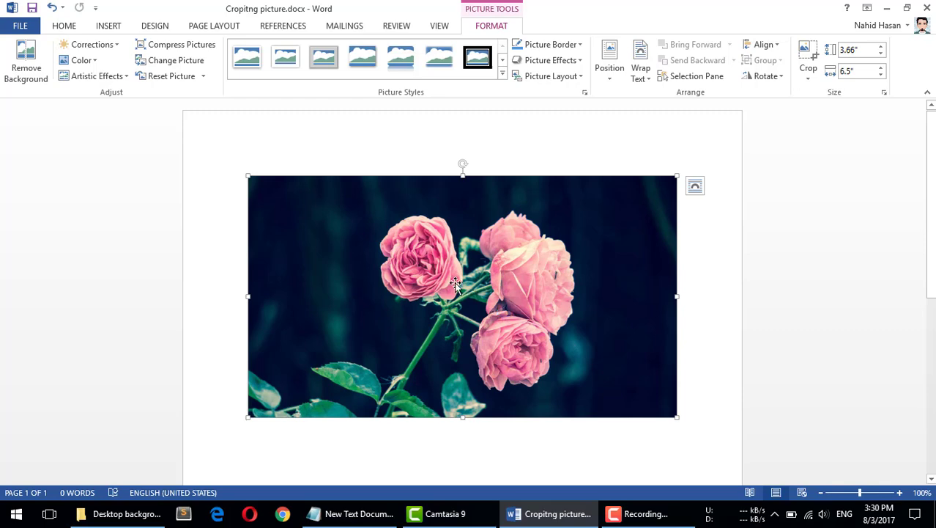
Mark the Crop Image step in the Notepad outline
left_click(356, 513)
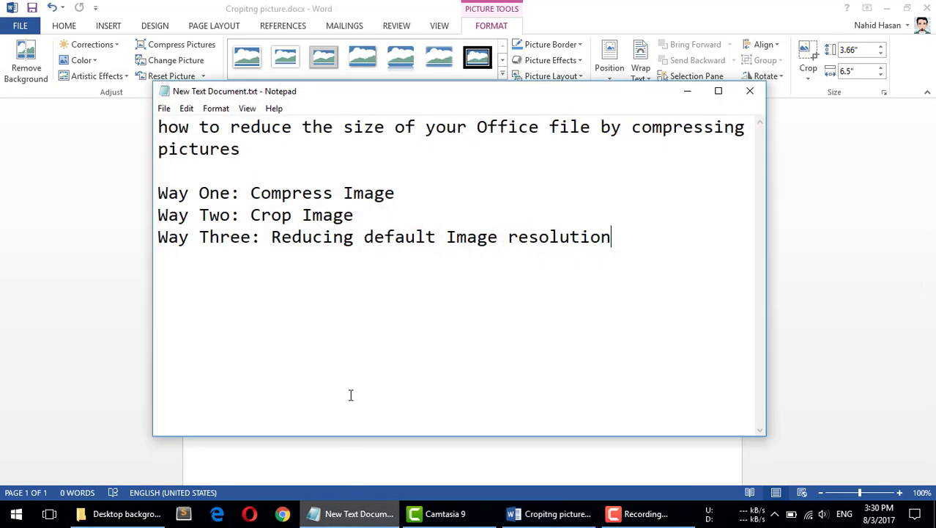
left_click_drag(240, 215, 355, 215)
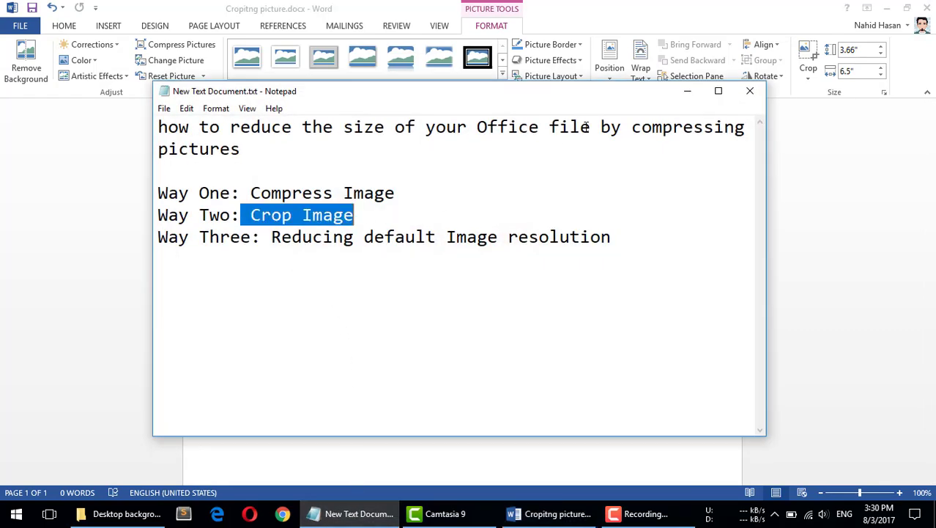
left_click(687, 93)
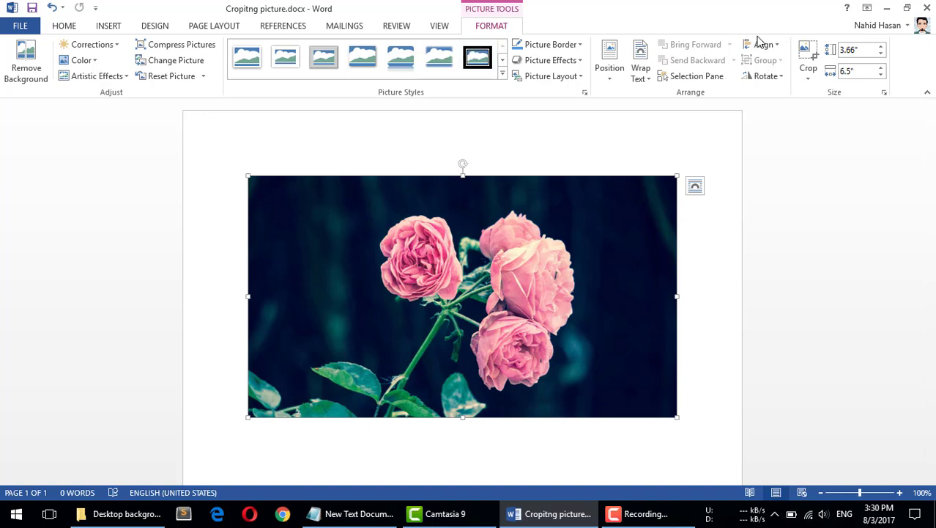
Crop the photo's top, right, bottom and left edges to about 2.99" by 5.83", then save
left_click(809, 59)
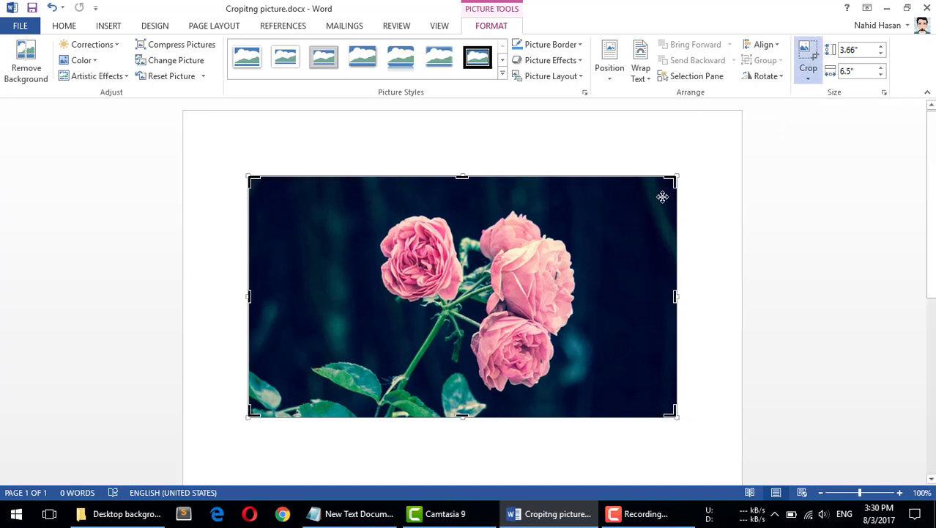
left_click_drag(670, 183, 643, 208)
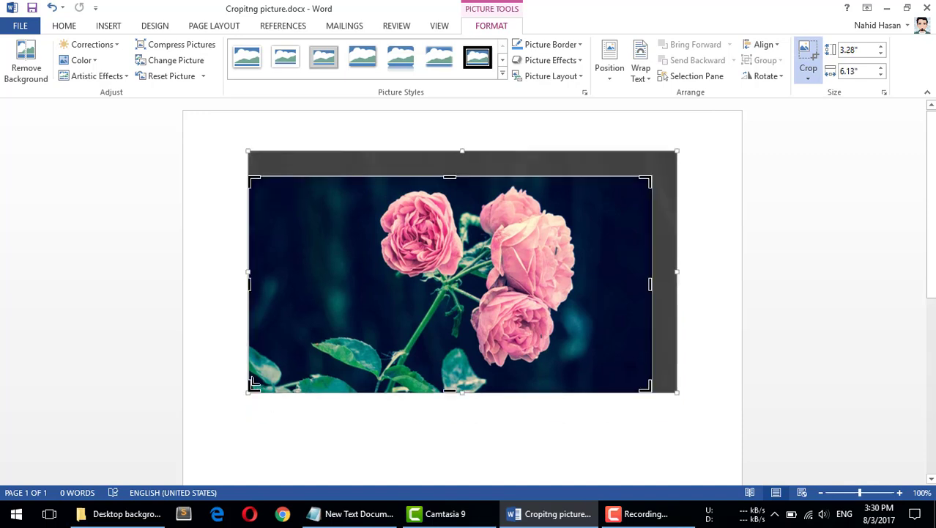
left_click_drag(255, 384, 272, 366)
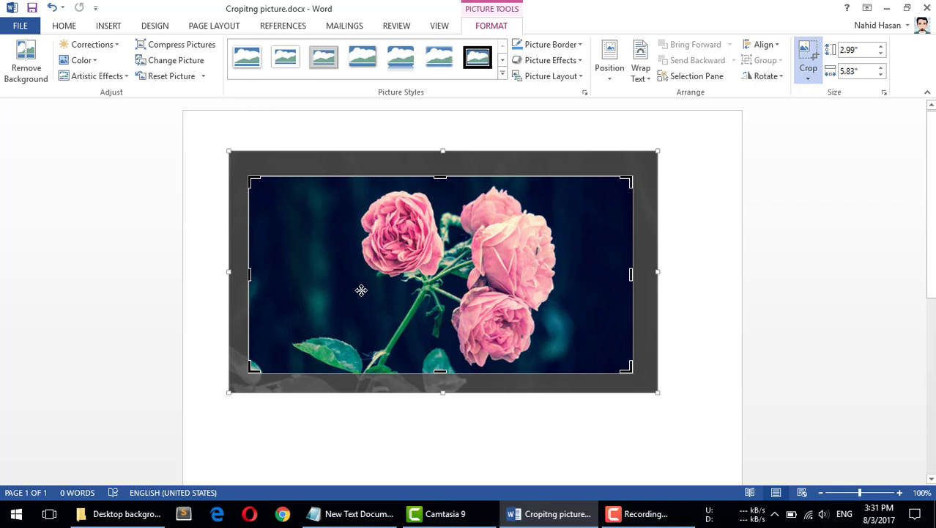
key("Escape")
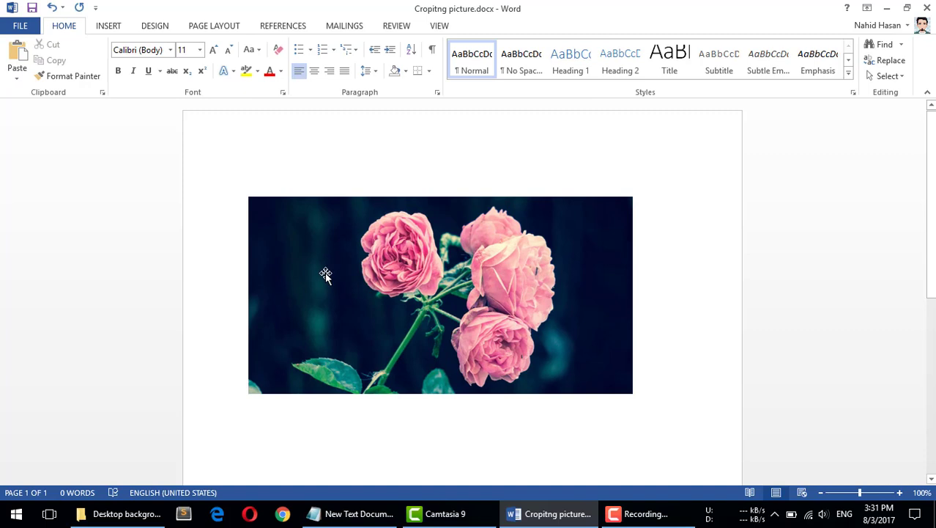
left_click(31, 7)
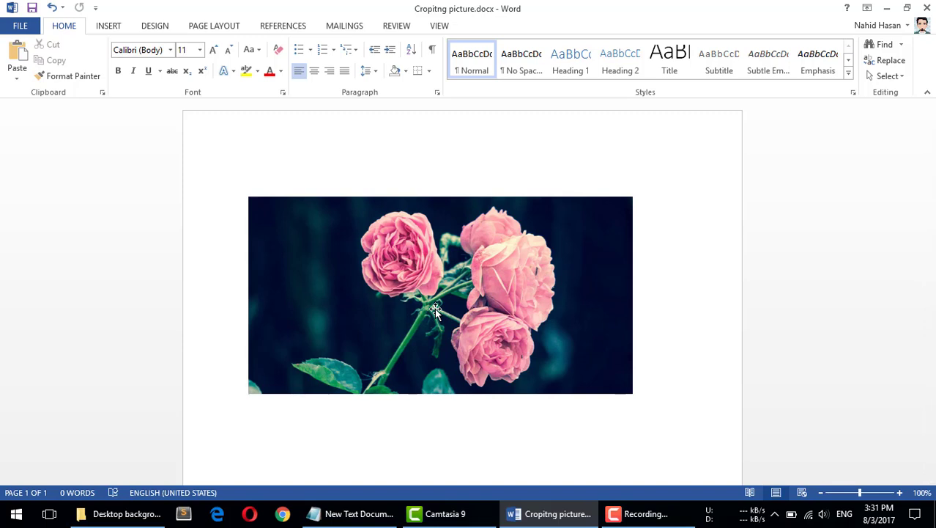
mouse_move(359, 516)
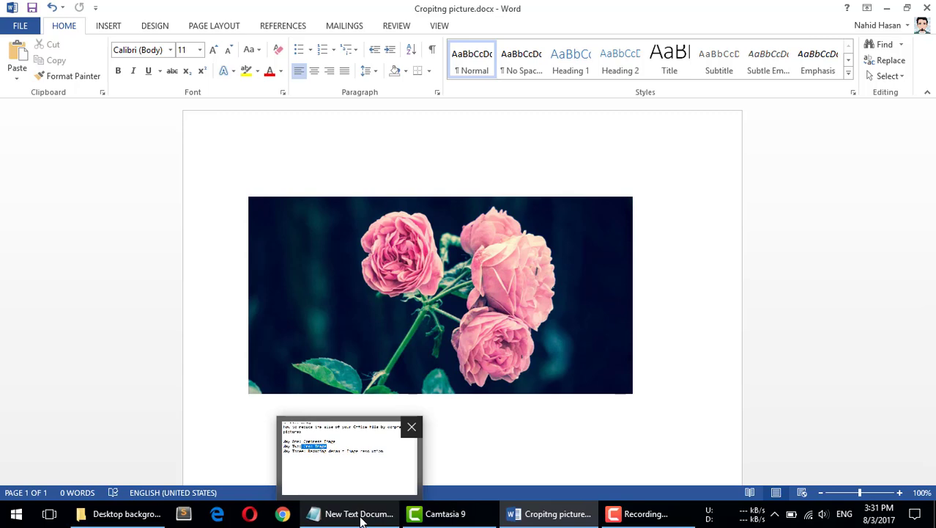
left_click(341, 473)
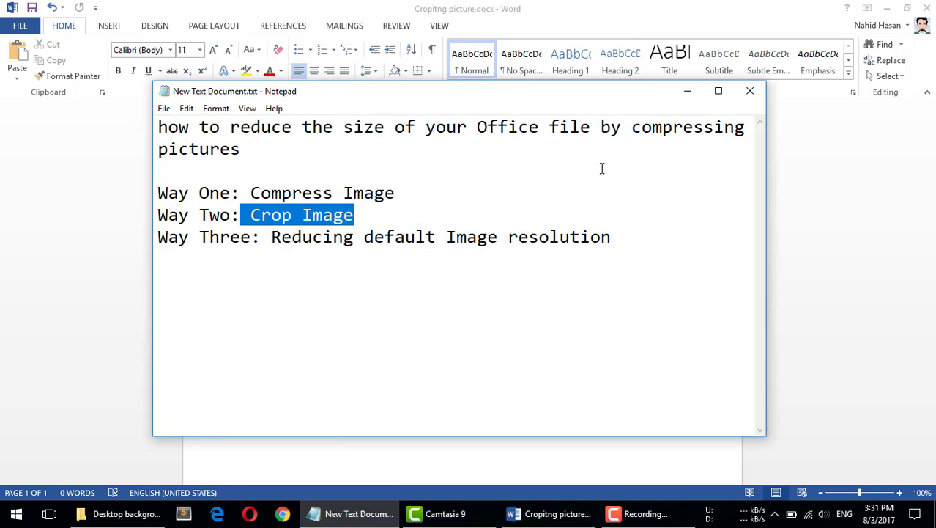
left_click(687, 94)
left_click(446, 275)
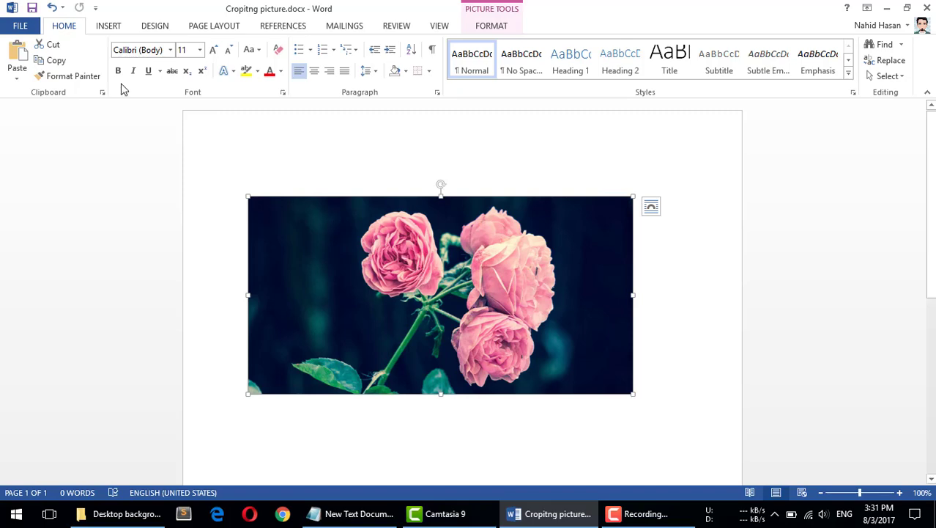
Set the default image target output to 150 ppi in Word's Advanced options
left_click(18, 27)
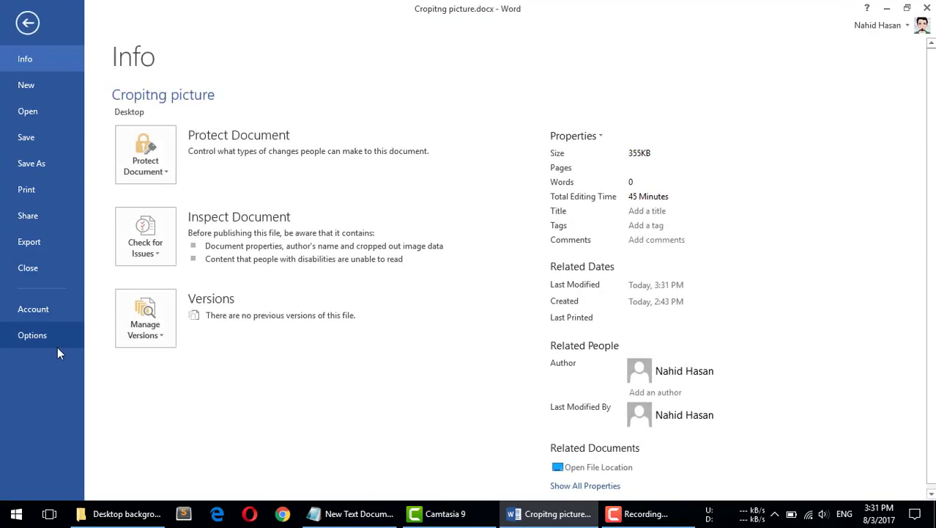
left_click(33, 335)
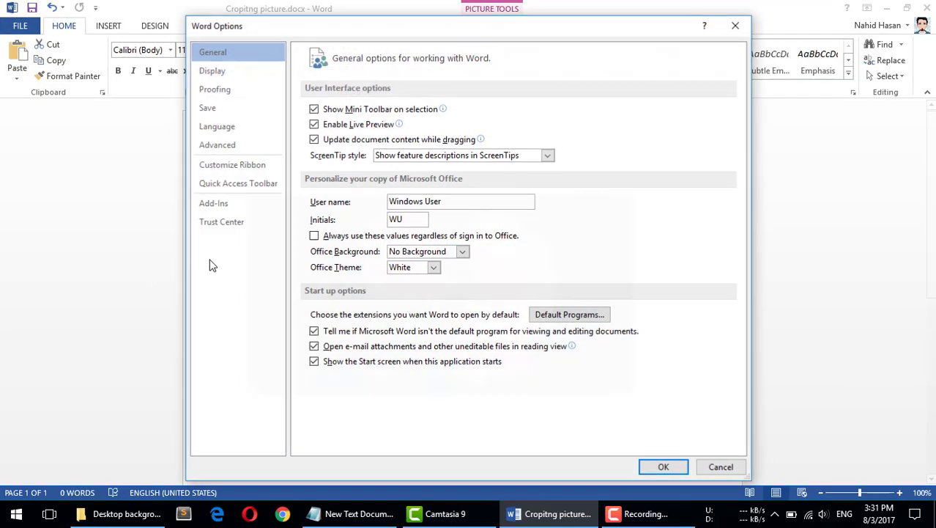
left_click(211, 145)
scroll(582, 264, "down", 5)
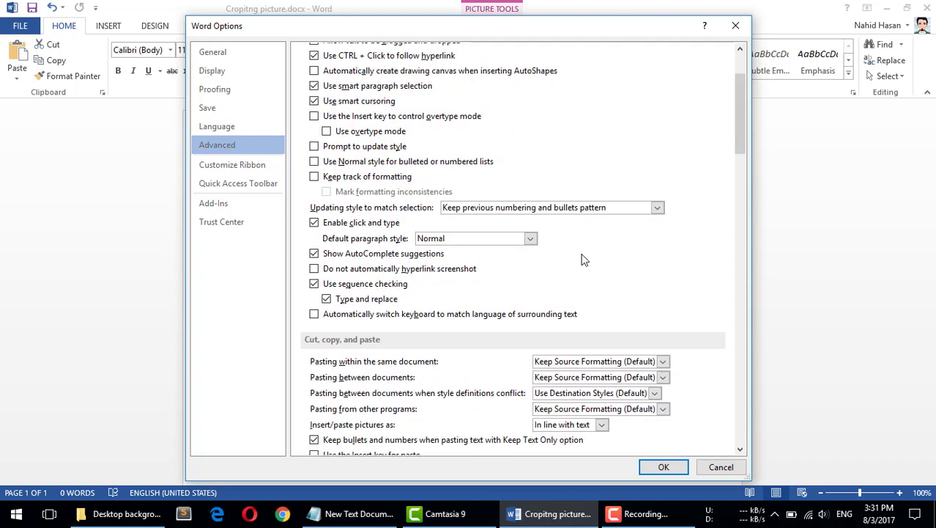
scroll(590, 266, "down", 5)
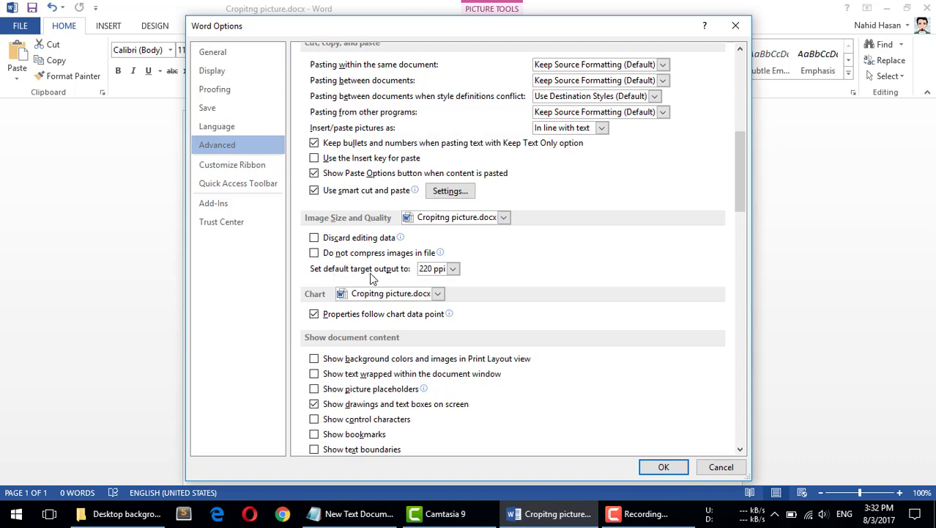
left_click(452, 271)
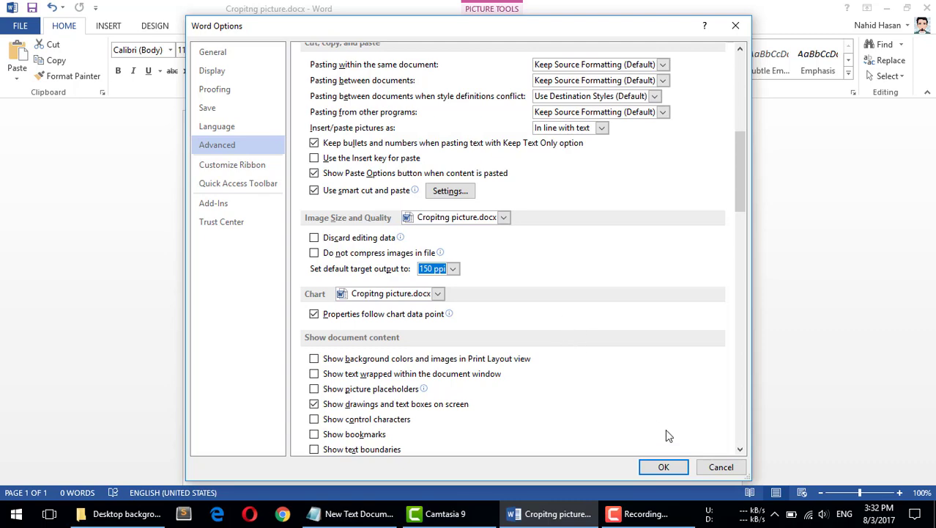
left_click(663, 466)
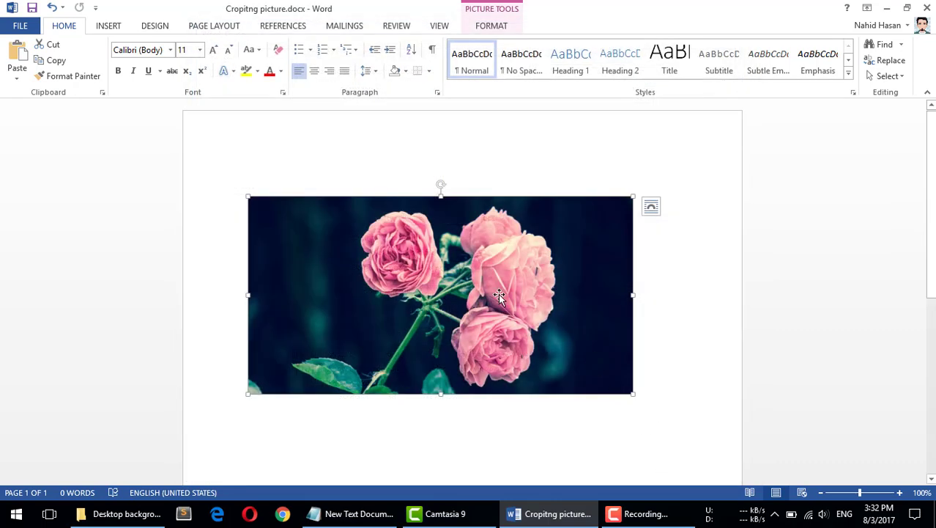
Save Cropitng picture.docx and close Word
left_click(33, 9)
left_click(31, 9)
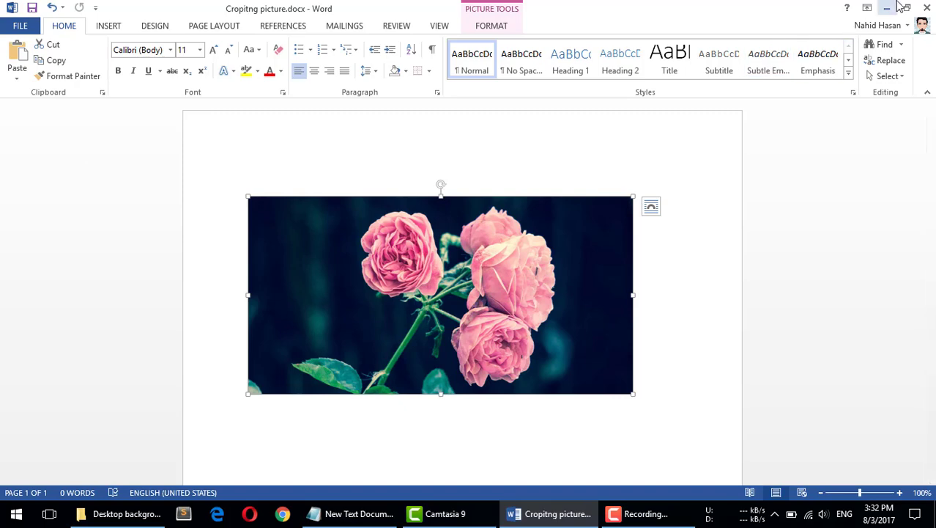
left_click(925, 8)
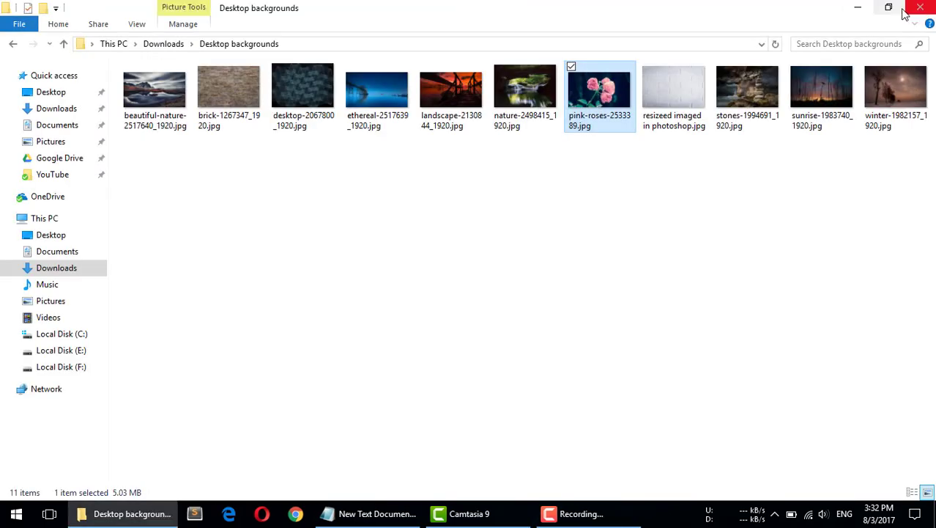
Minimize the Desktop backgrounds folder to reveal the desktop
left_click(855, 8)
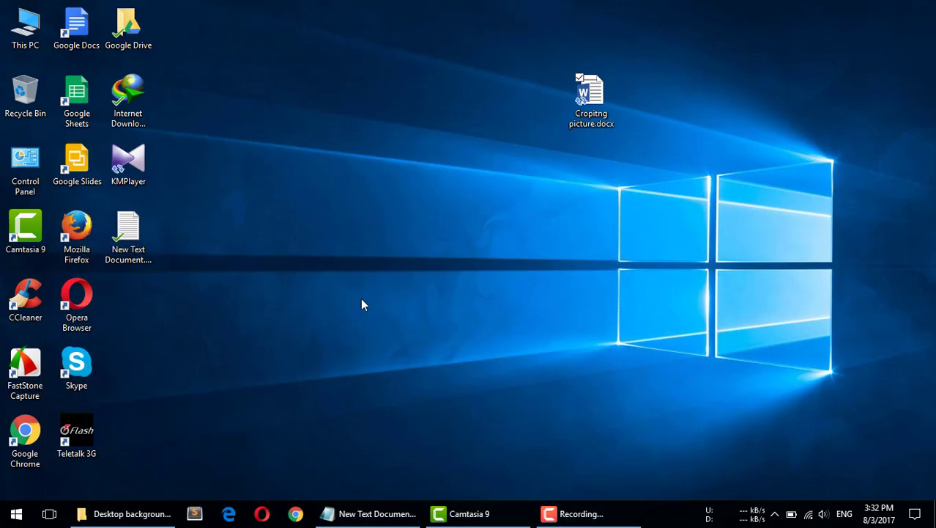
left_click(121, 512)
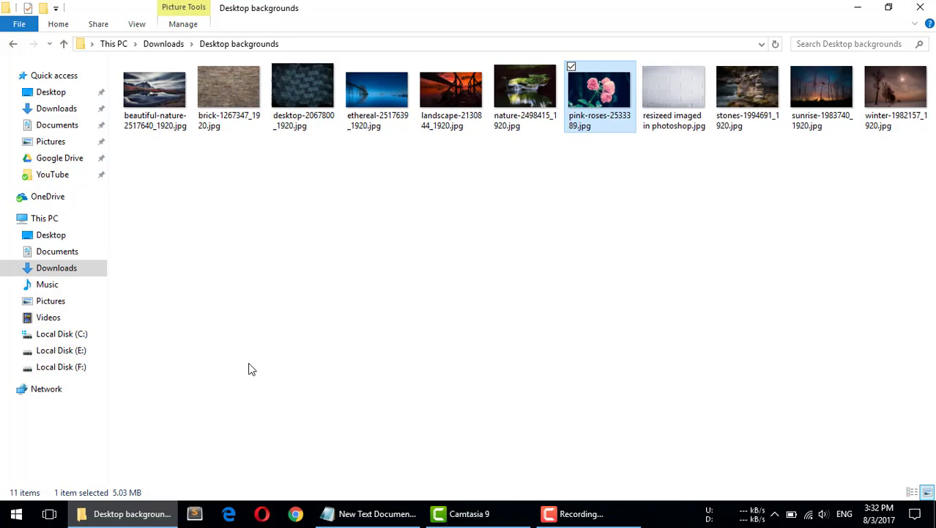
left_click(596, 119)
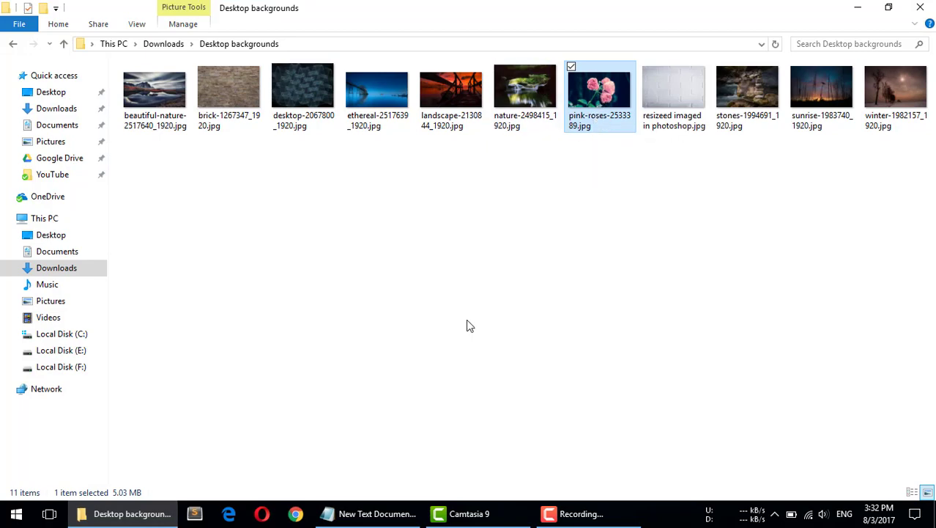
left_click(134, 515)
Open Cropitng picture.docx's Properties and check its 355 KB file size
left_click(602, 105)
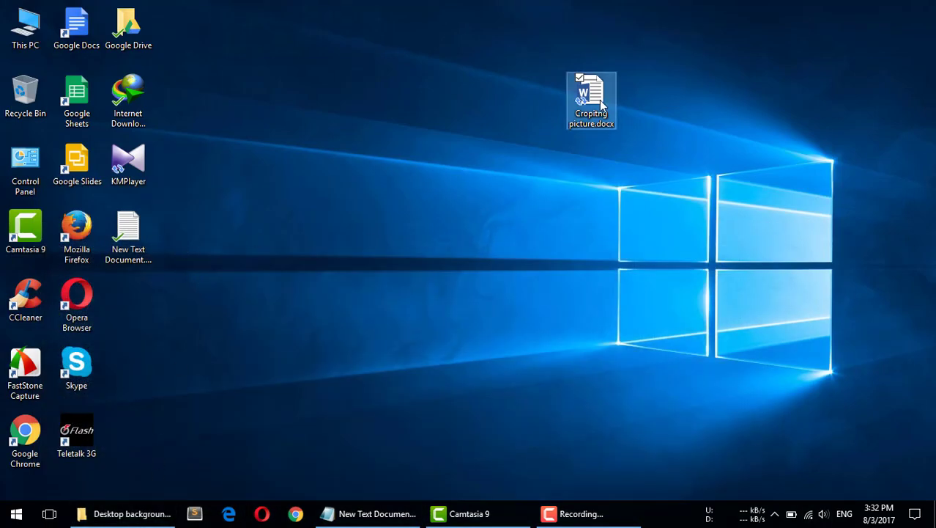
right_click(590, 104)
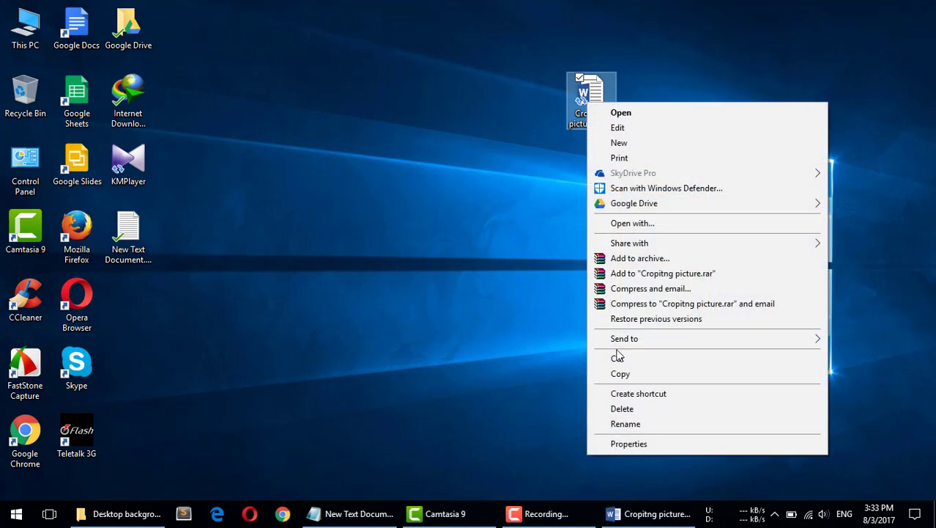
left_click(629, 443)
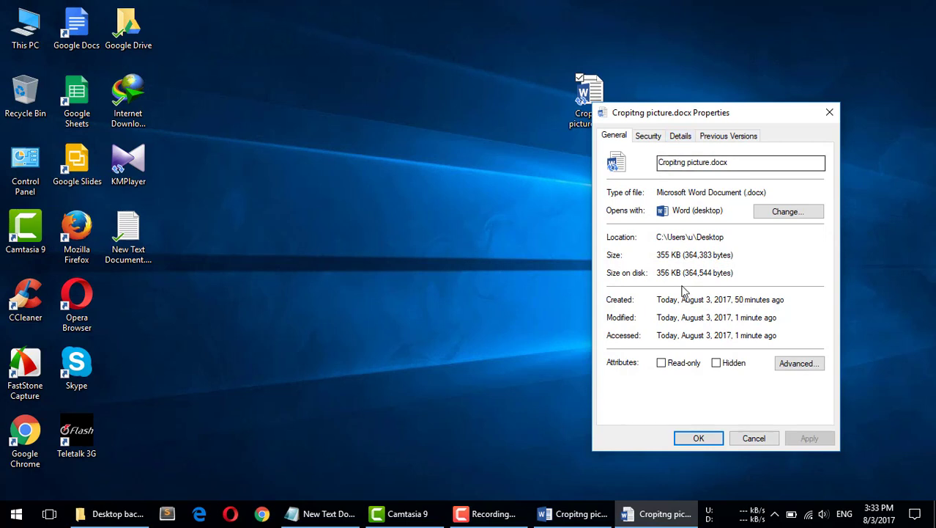
left_click_drag(658, 255, 685, 255)
left_click(685, 255)
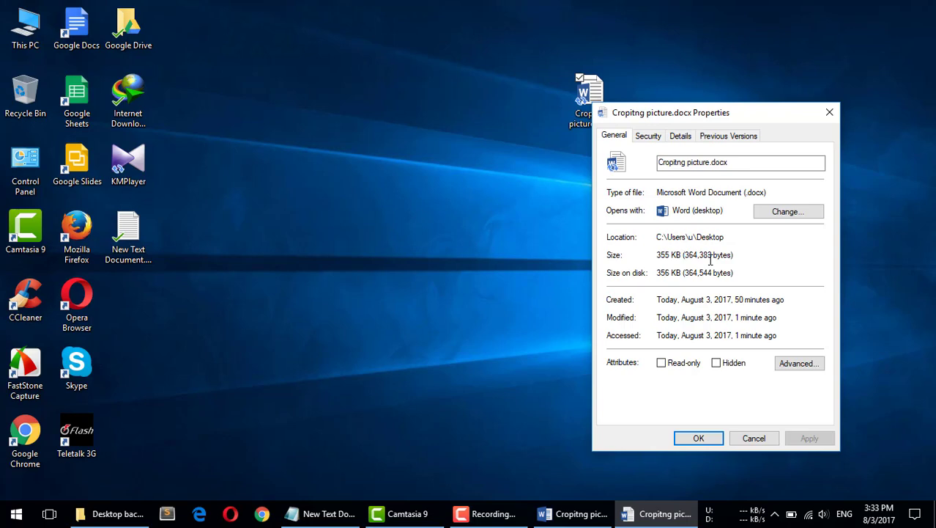
Glance at the Notepad notes, then move the Properties dialog to mid-screen
left_click(322, 514)
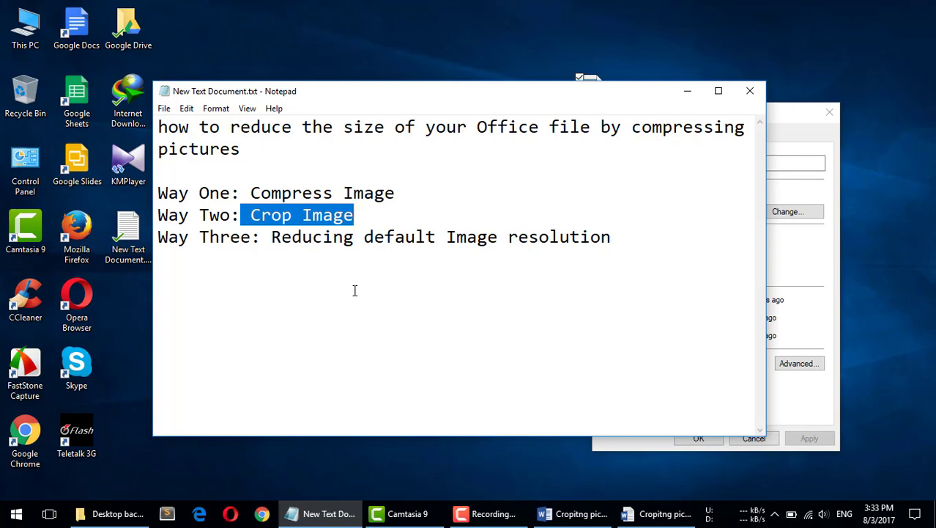
left_click(685, 92)
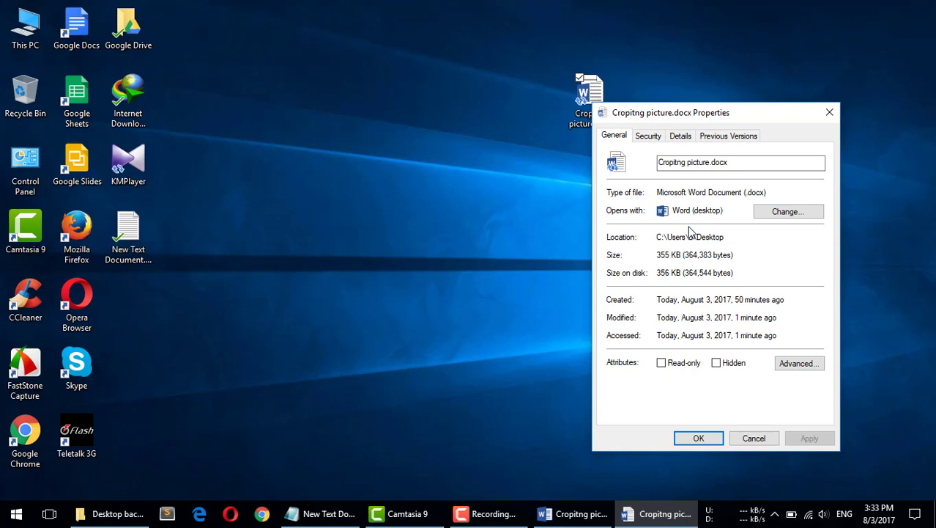
left_click_drag(701, 118, 517, 63)
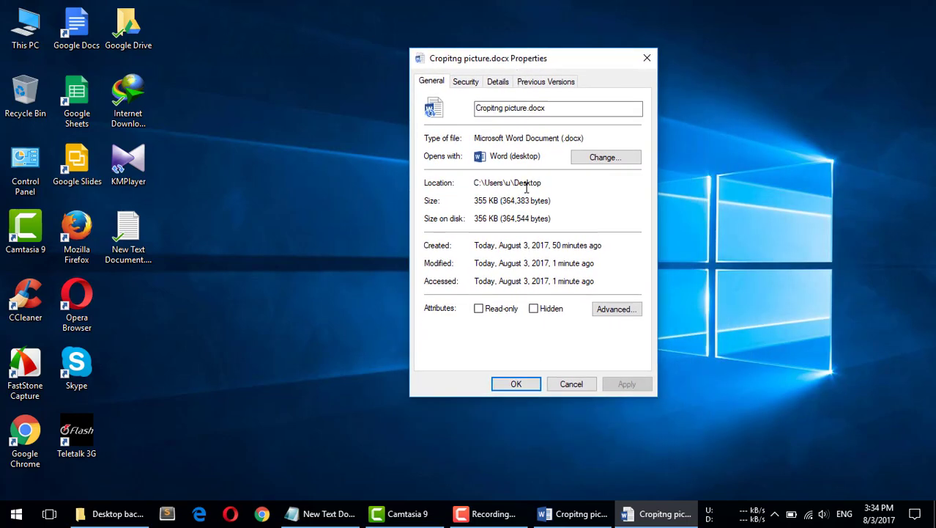